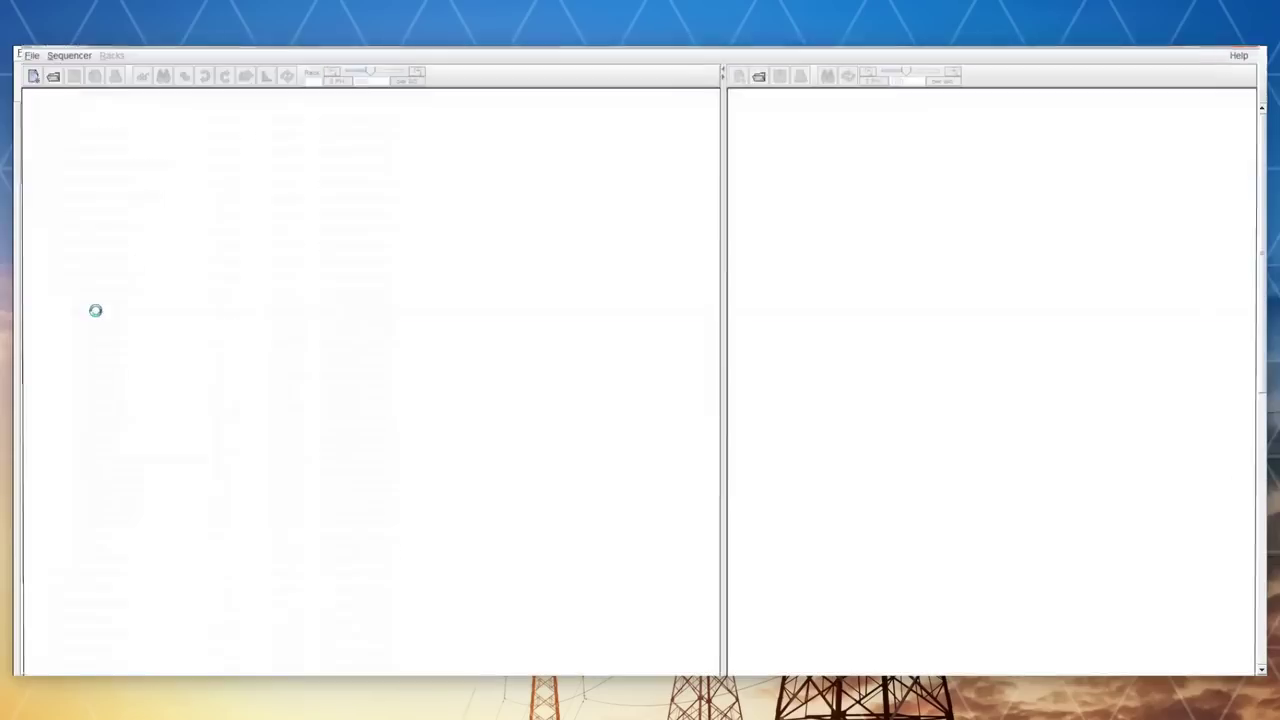
Zoom out and scroll across the 39bus.dft canvas to survey the whole 39-bus system.
{"action": "left_click_drag", "start_coordinate": [368, 71], "coordinate": [349, 71]}
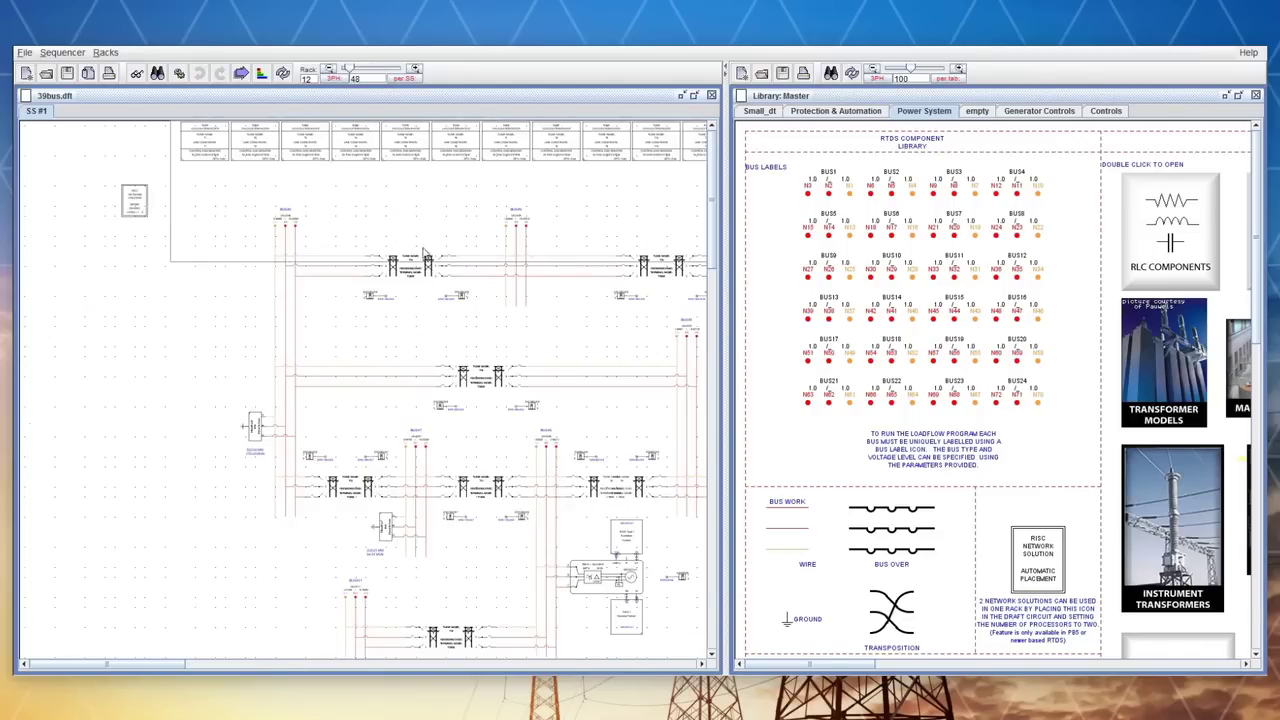
{"action": "scroll", "coordinate": [449, 257], "scroll_direction": "down", "scroll_amount": 5}
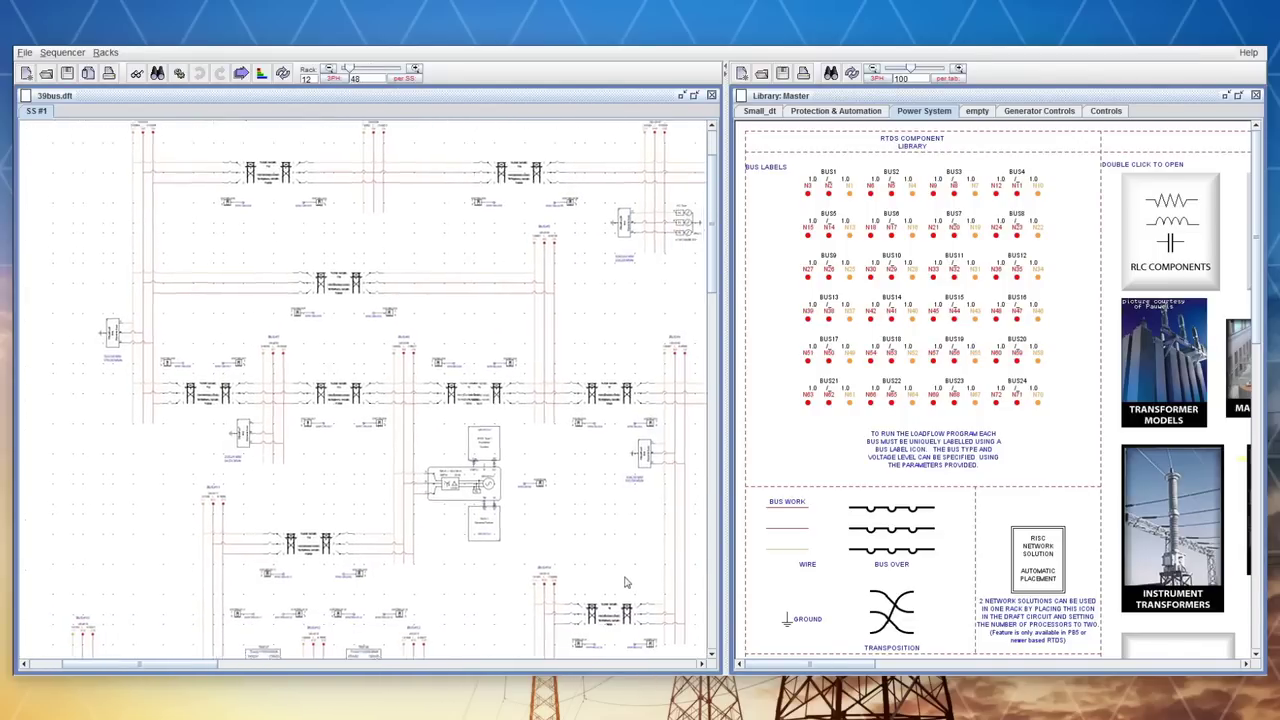
{"action": "scroll", "coordinate": [492, 316], "scroll_direction": "right", "scroll_amount": 3}
{"action": "scroll", "coordinate": [492, 316], "scroll_direction": "down", "scroll_amount": 1}
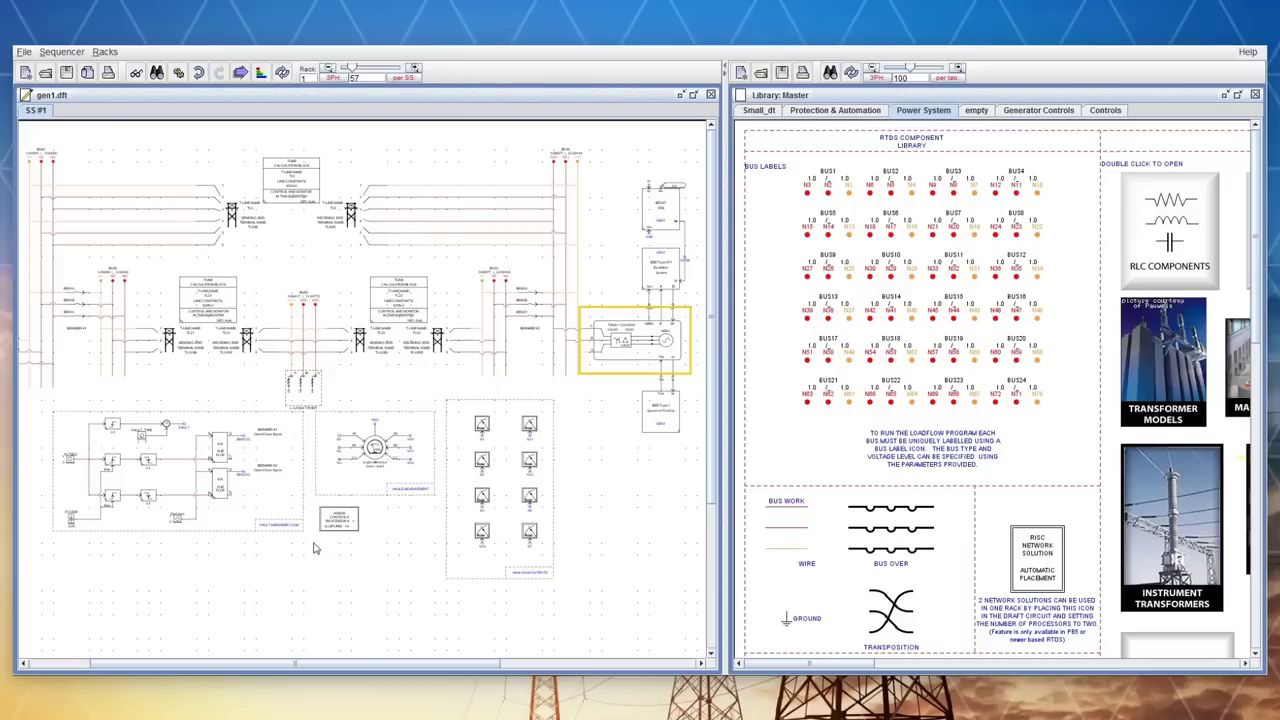
Browse the Transformer Models page of the component library, then close it.
{"action": "scroll", "coordinate": [770, 378], "scroll_direction": "right", "scroll_amount": 10}
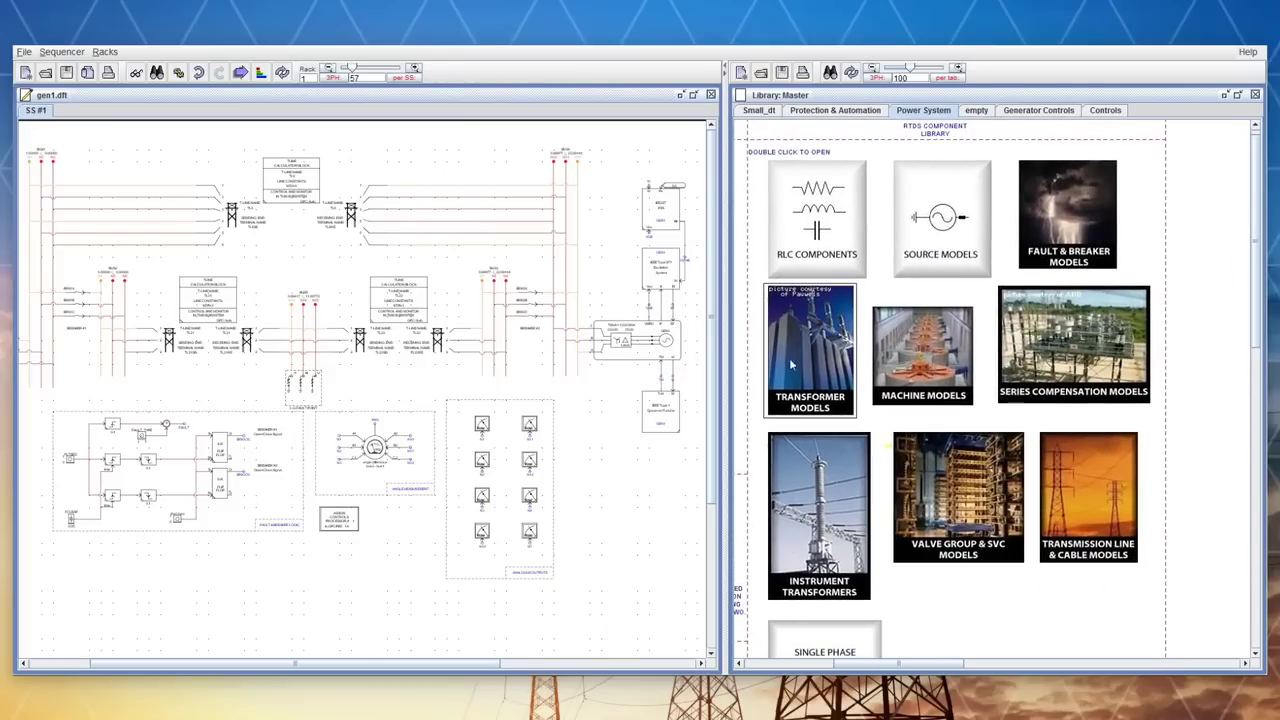
{"action": "double_click", "coordinate": [805, 343]}
{"action": "scroll", "coordinate": [868, 360], "scroll_direction": "down", "scroll_amount": 5}
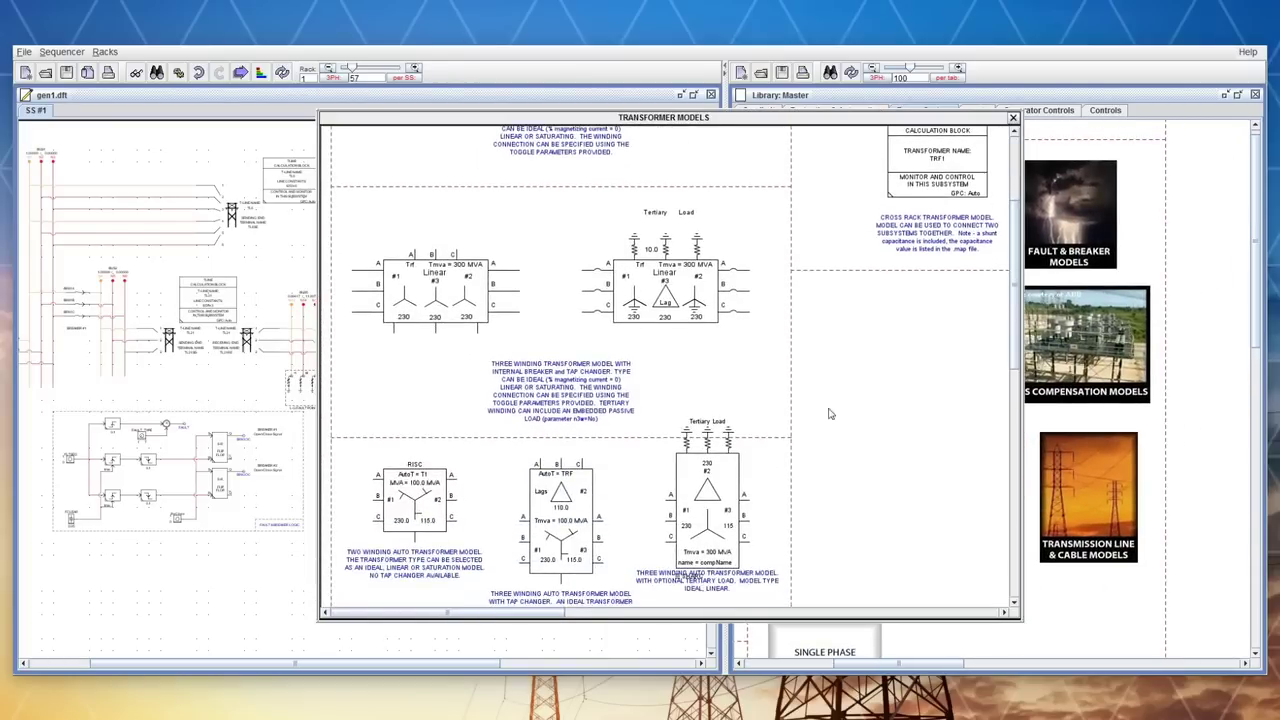
{"action": "left_click", "coordinate": [1013, 117]}
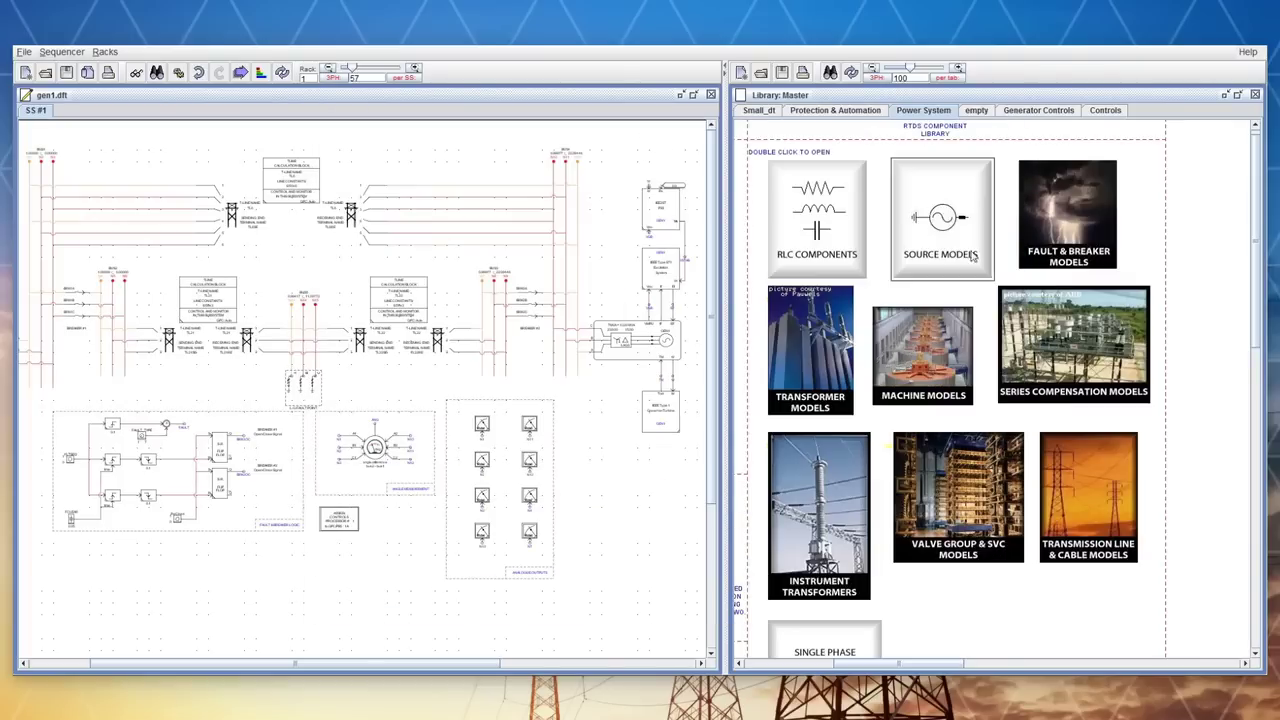
Review the generator's D/A output and zero-sequence impedance parameters, then compile the gen1 case.
{"action": "double_click", "coordinate": [934, 360]}
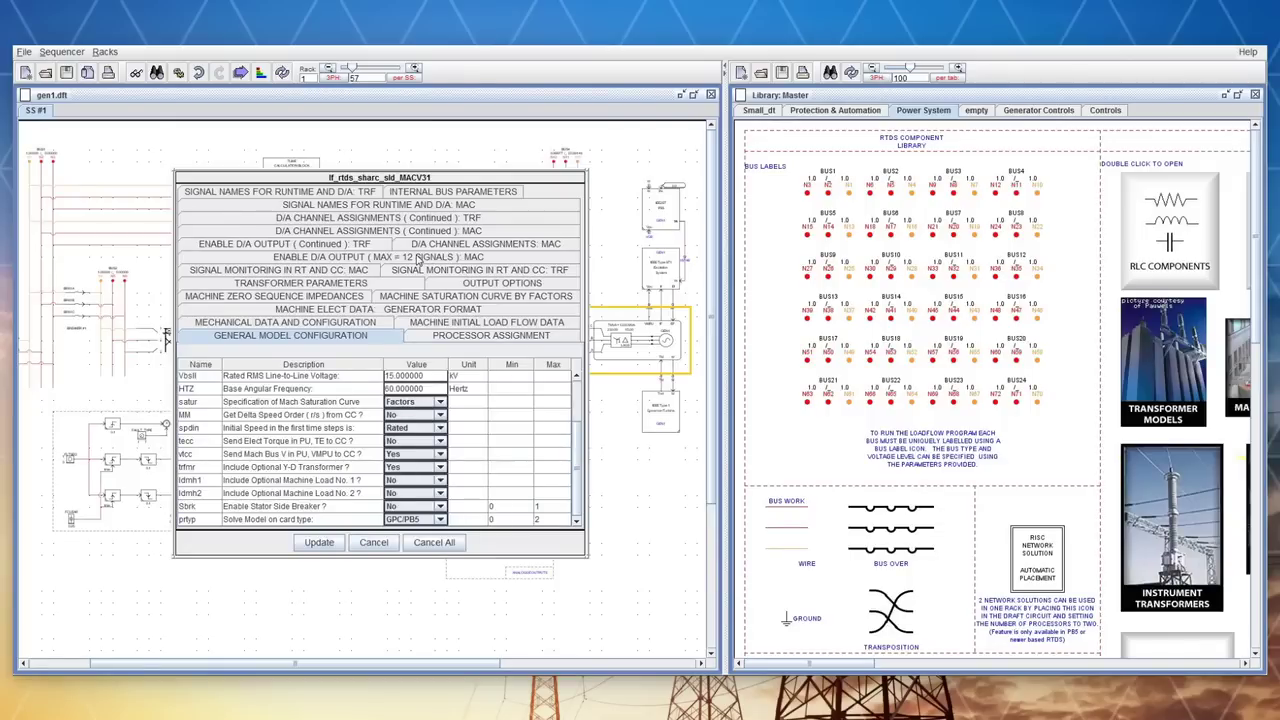
{"action": "left_click", "coordinate": [418, 258]}
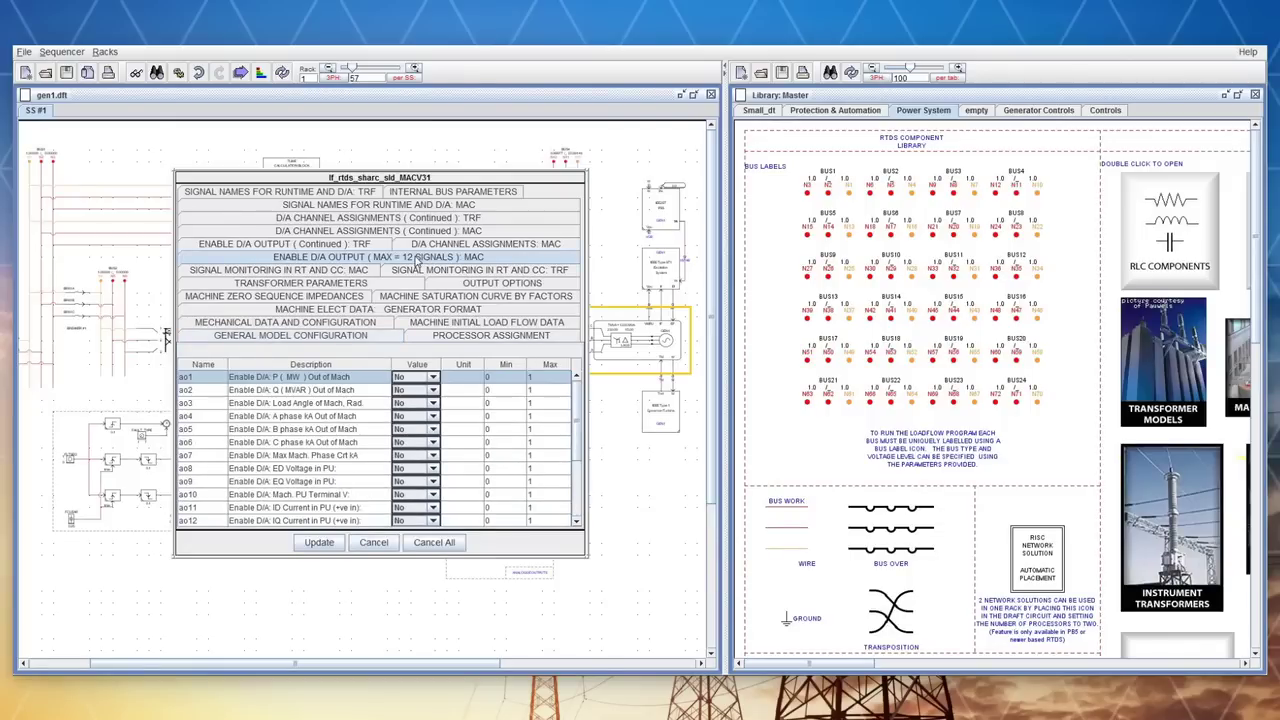
{"action": "left_click", "coordinate": [333, 297]}
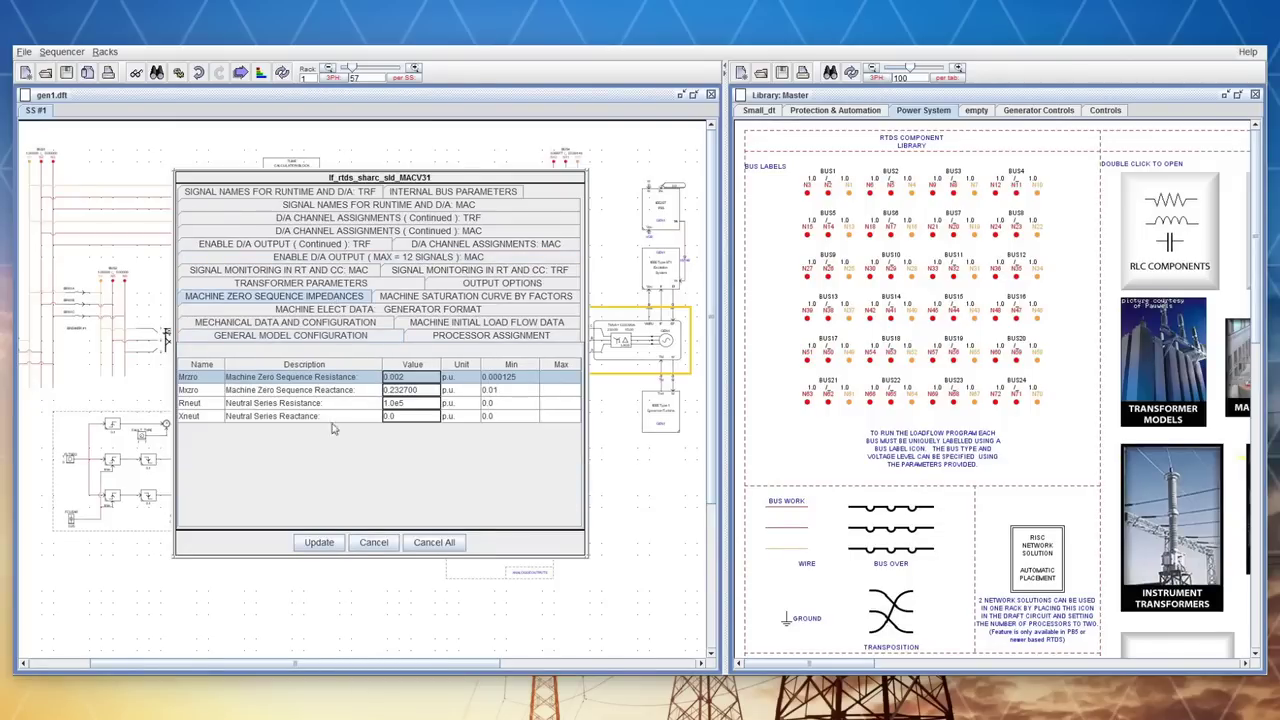
{"action": "left_click", "coordinate": [316, 545]}
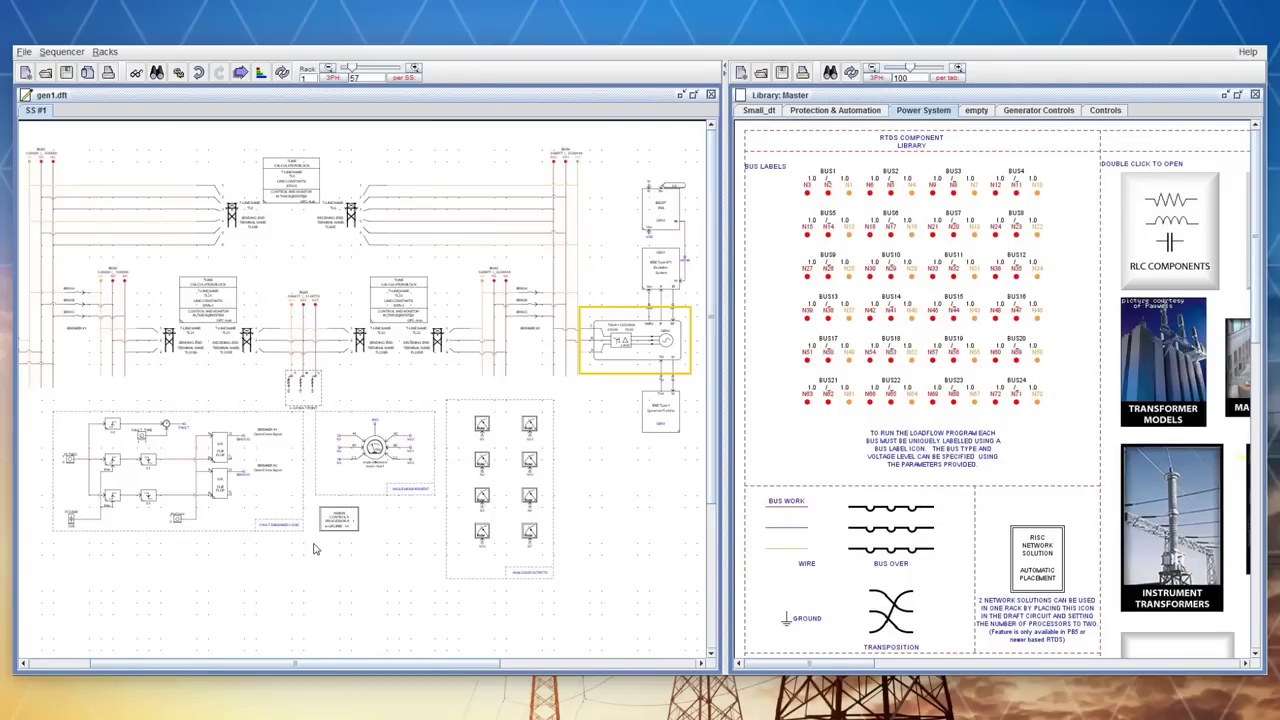
{"action": "left_click", "coordinate": [178, 73]}
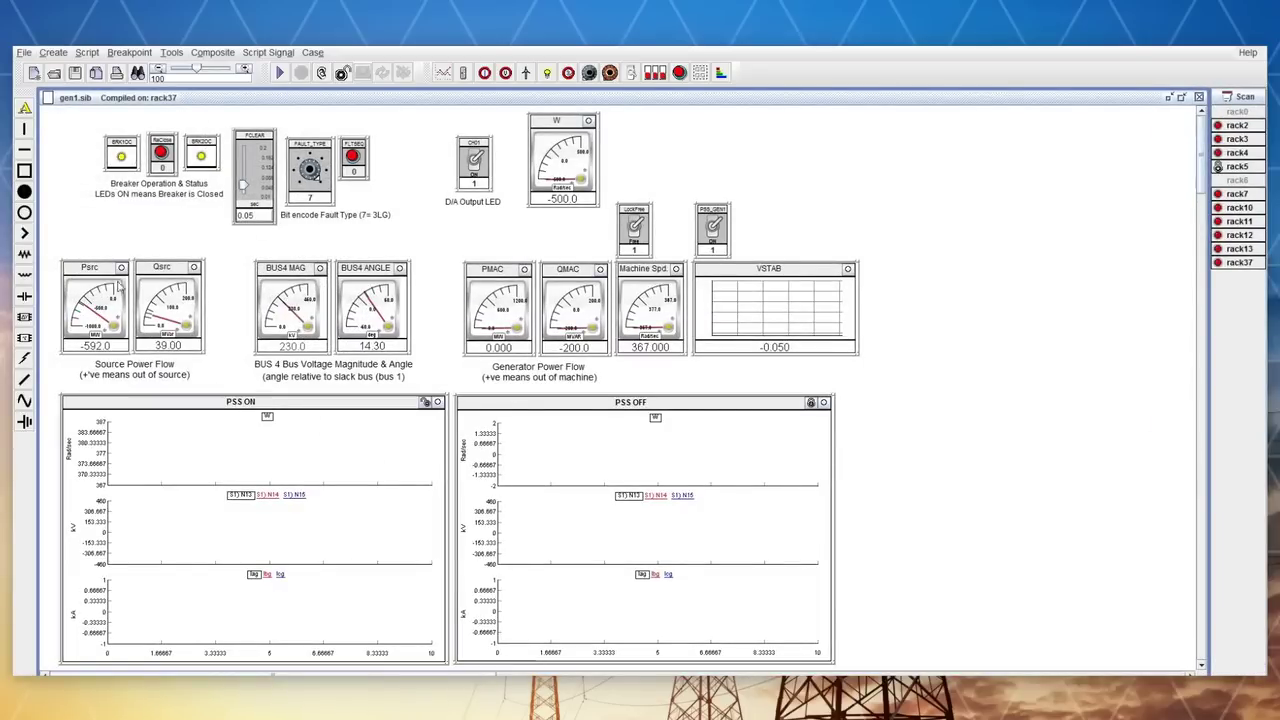
Run the gen1 simulation, move and enlarge the VSTAB plot, and trigger the FLTSEQ fault.
{"action": "left_click", "coordinate": [280, 73]}
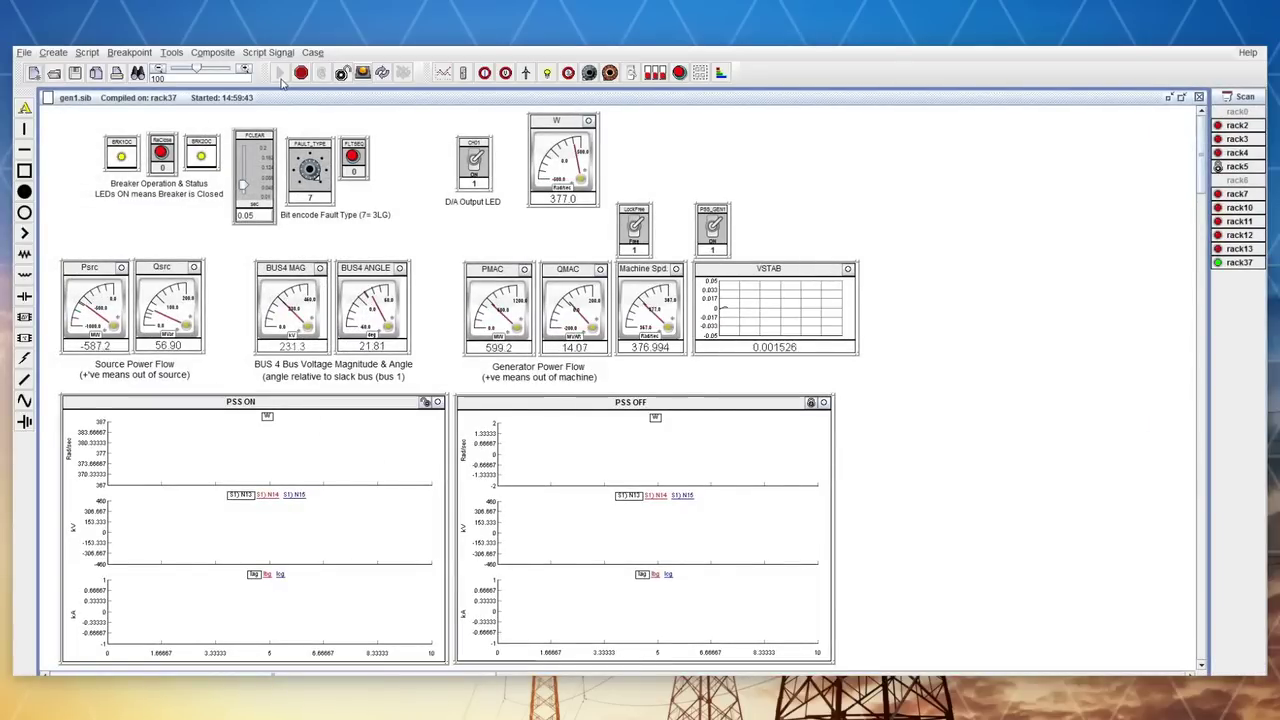
{"action": "left_click_drag", "start_coordinate": [723, 350], "coordinate": [767, 209]}
{"action": "left_click_drag", "start_coordinate": [912, 220], "coordinate": [1147, 362]}
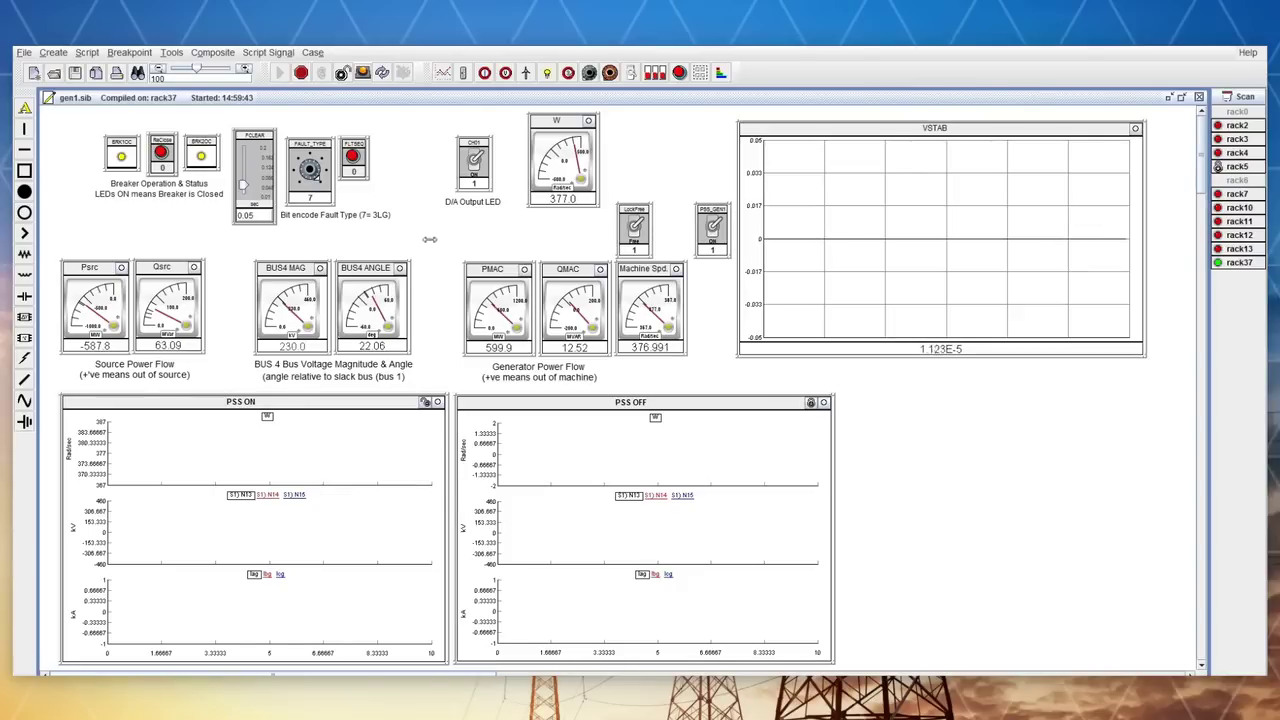
{"action": "left_click", "coordinate": [352, 158]}
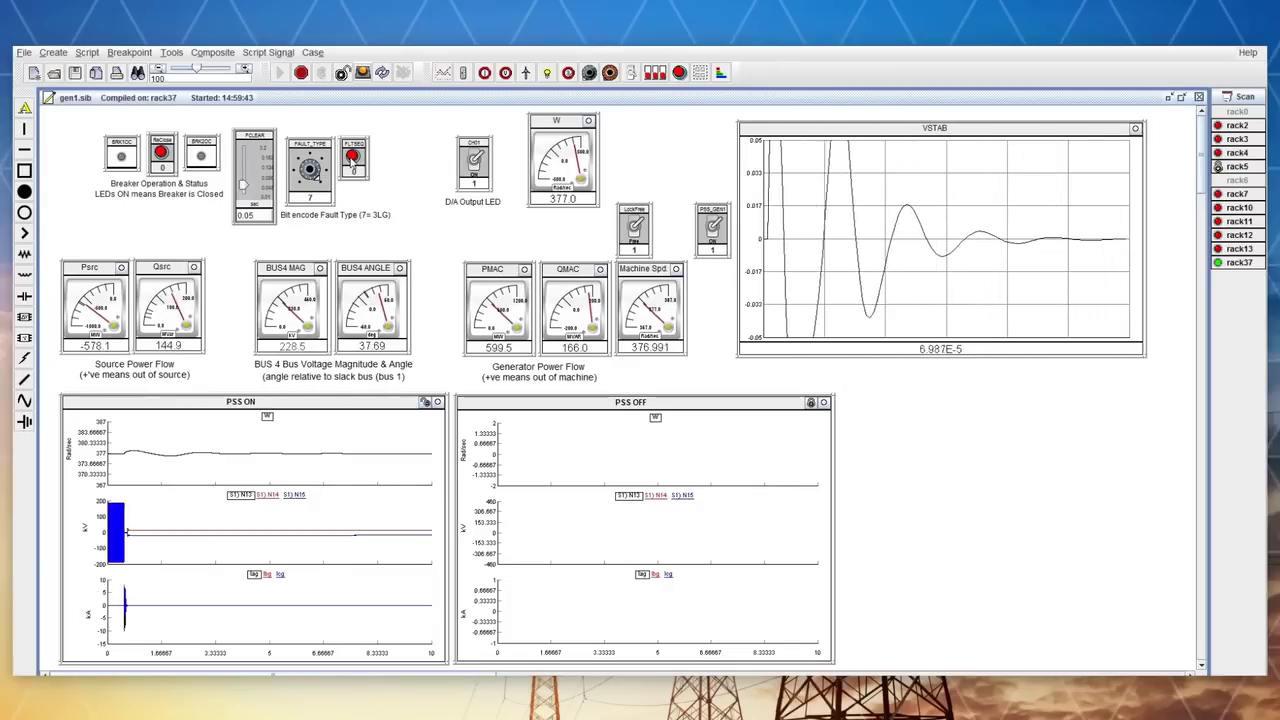
Enlarge the PSS ON plot and save it under the name 'fault'.
{"action": "double_click", "coordinate": [234, 401]}
{"action": "right_click", "coordinate": [370, 112]}
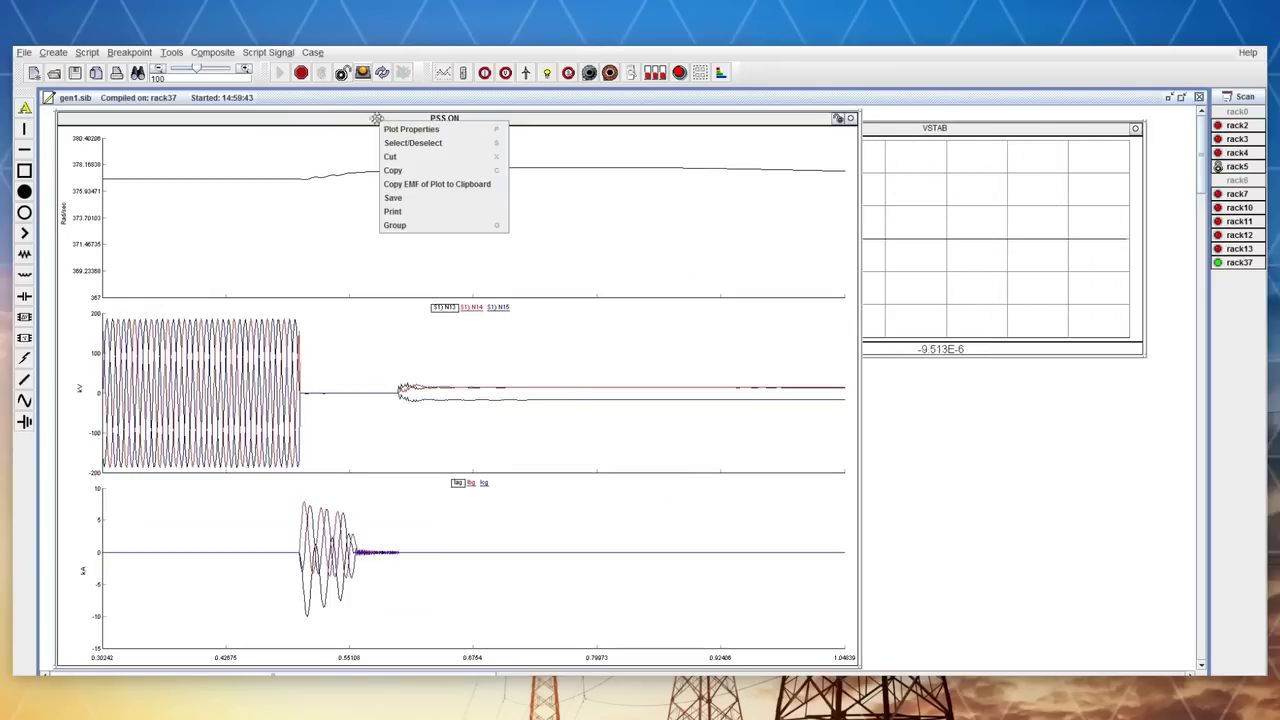
{"action": "left_click", "coordinate": [404, 199]}
{"action": "type", "text": "fault_plot"}
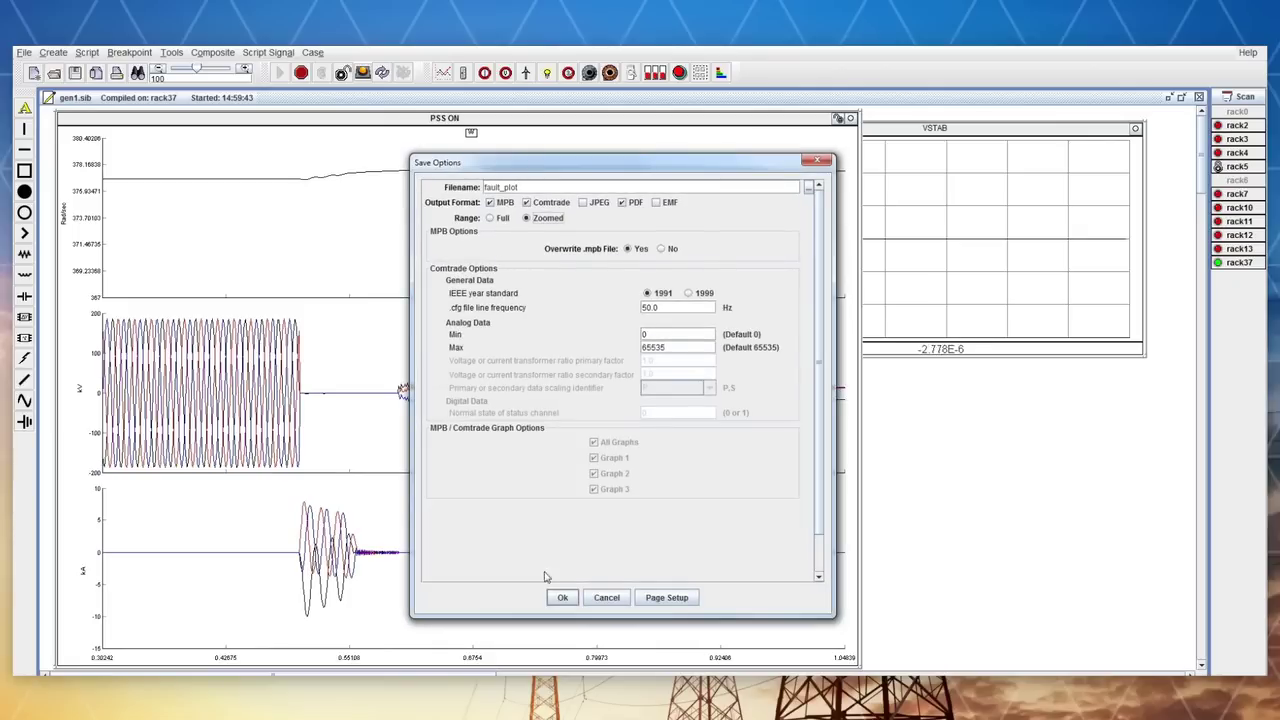
{"action": "left_click", "coordinate": [562, 597]}
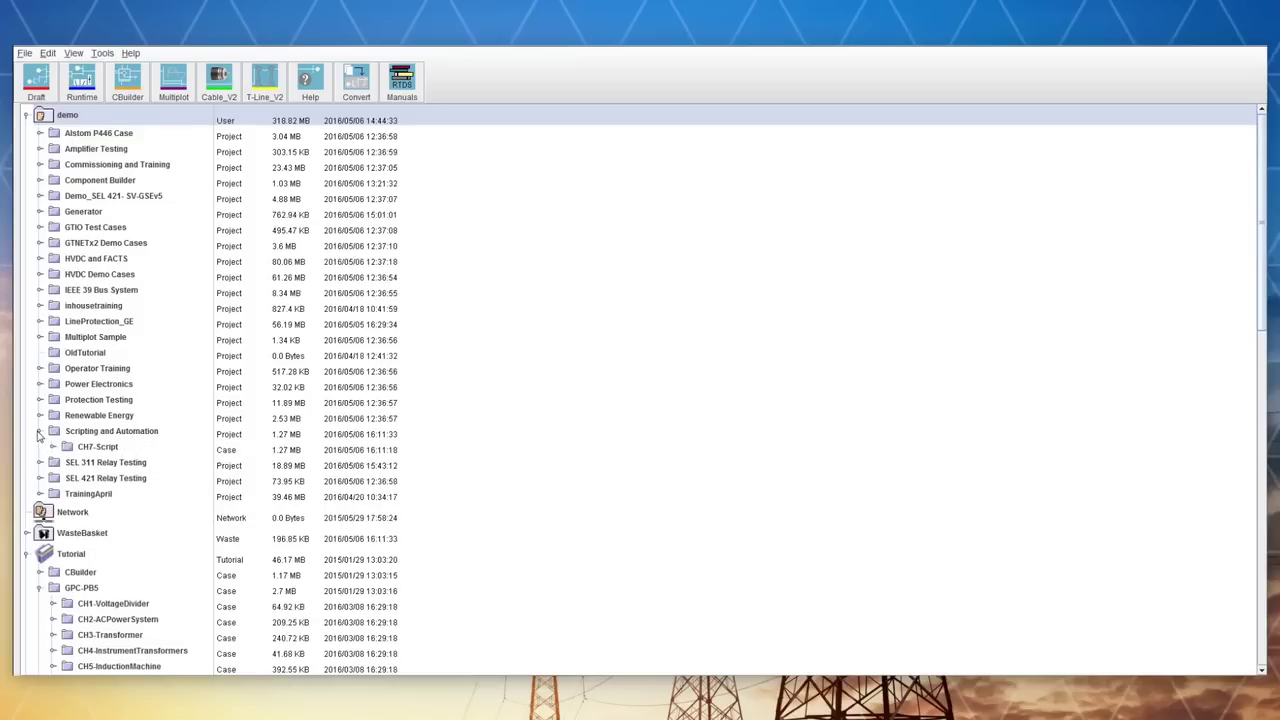
Open CH7-Script's batchmode.scr in Notepad++ and scroll through the script.
{"action": "left_click", "coordinate": [52, 447]}
{"action": "right_click", "coordinate": [100, 396]}
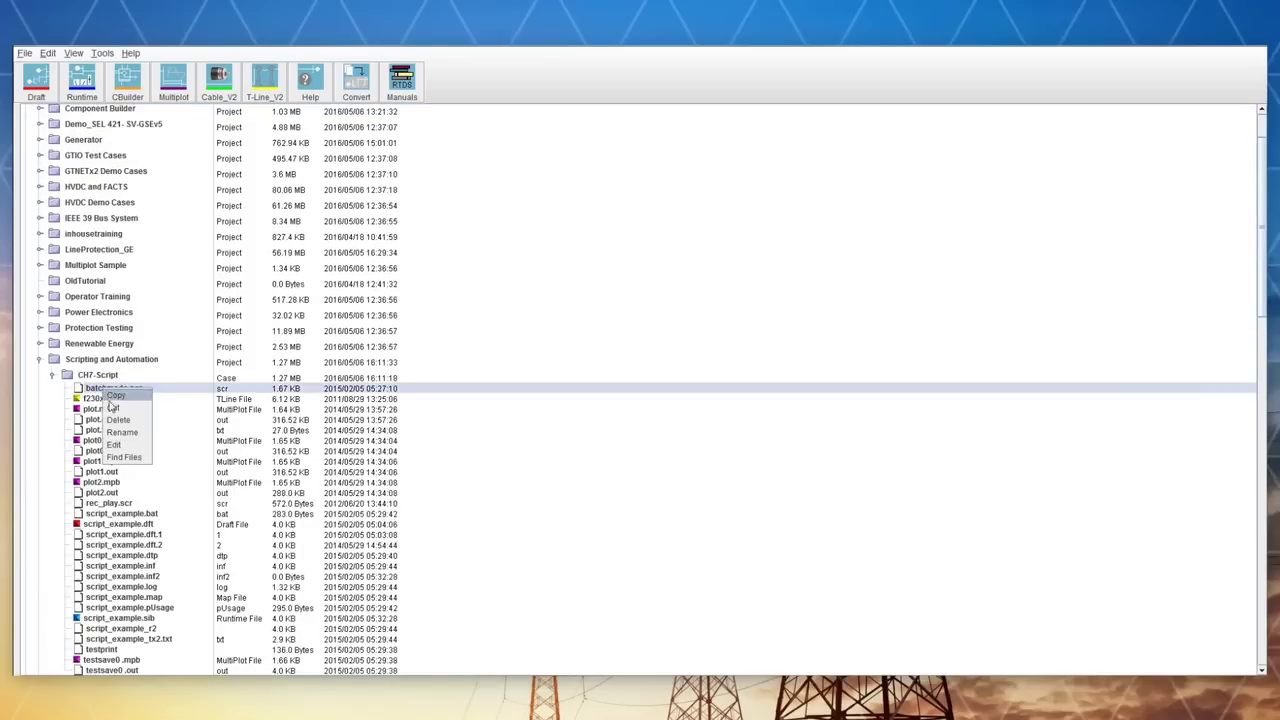
{"action": "left_click", "coordinate": [120, 445]}
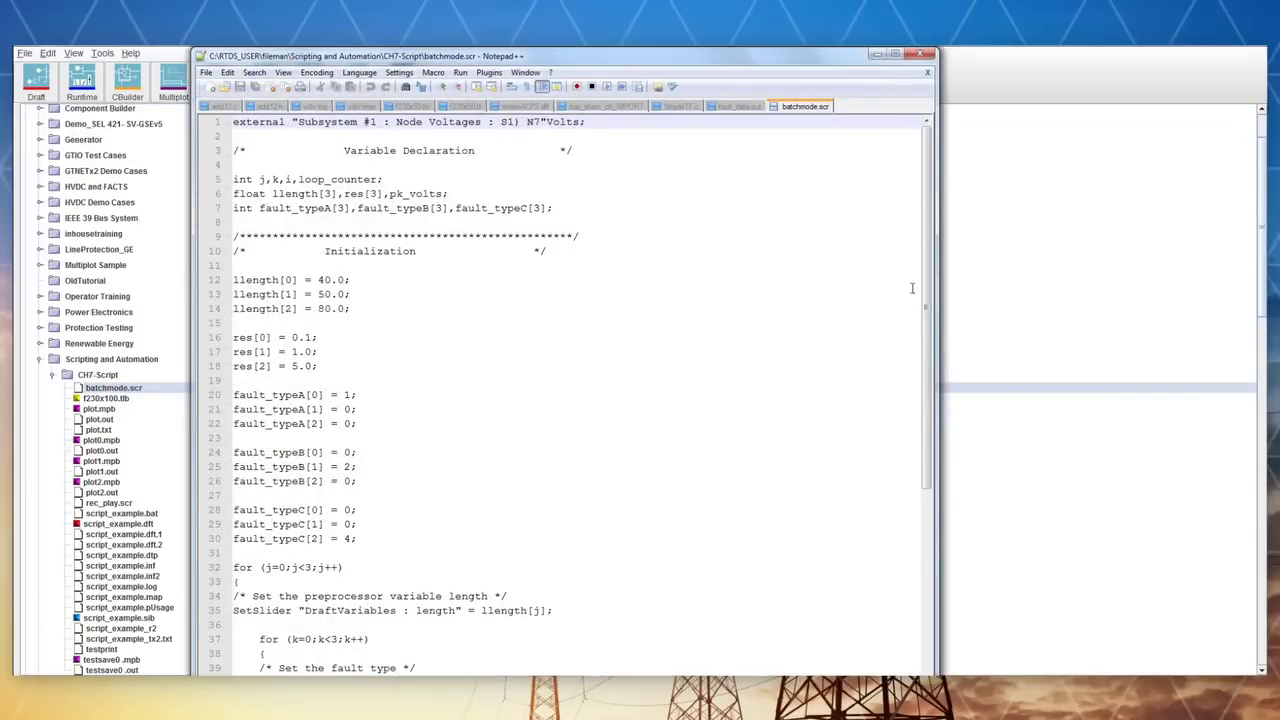
{"action": "left_click_drag", "start_coordinate": [928, 294], "coordinate": [936, 517]}
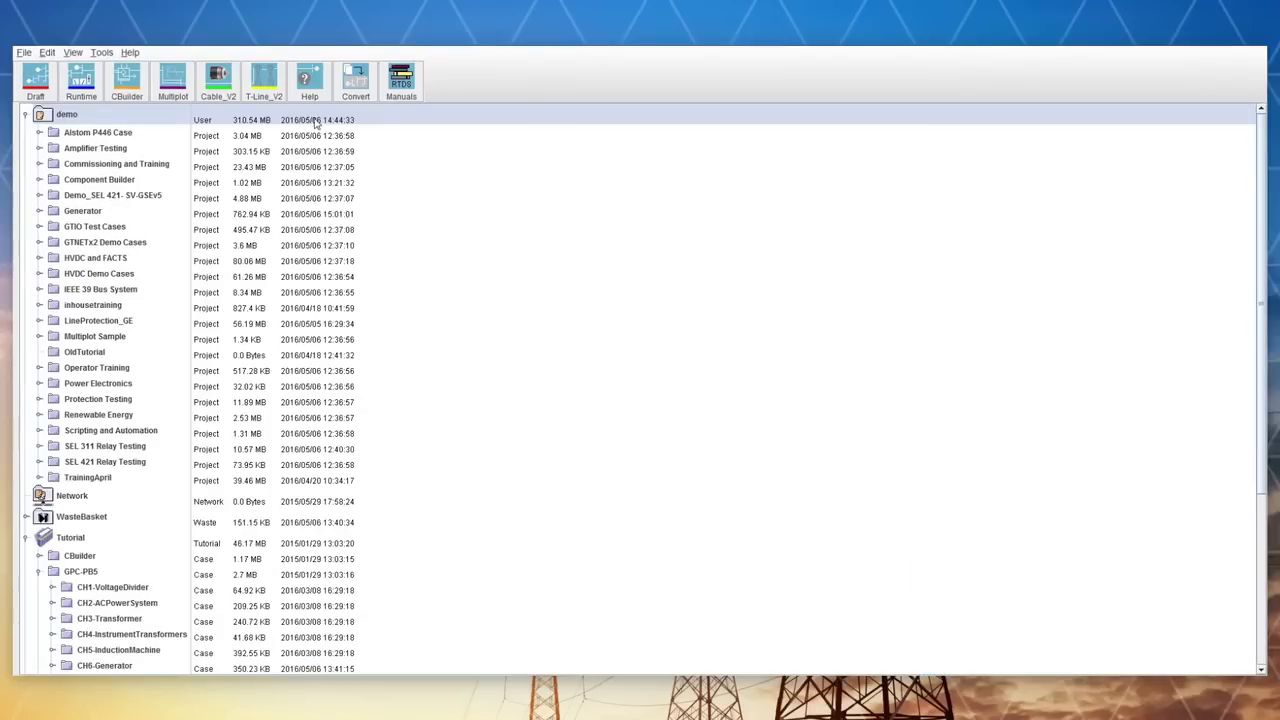
Inspect the transmission-line editor's conductor and ground wire data tabs.
{"action": "left_click", "coordinate": [264, 80]}
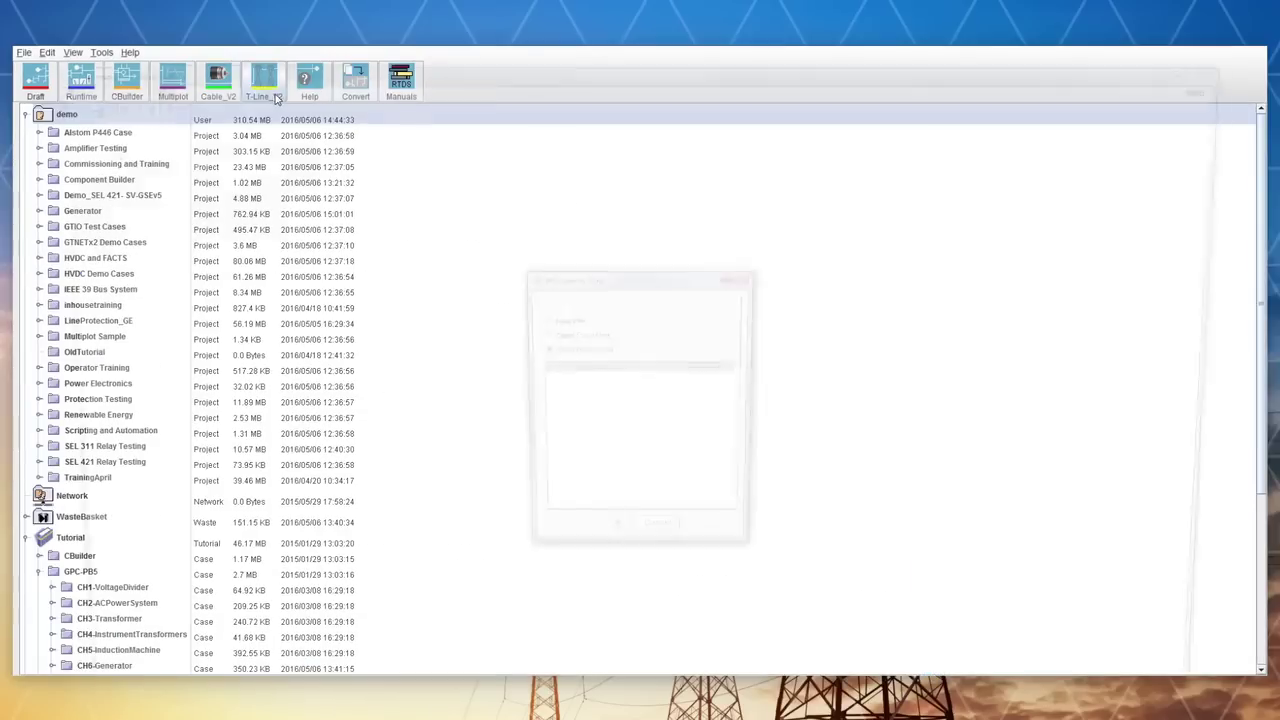
{"action": "left_click", "coordinate": [474, 143]}
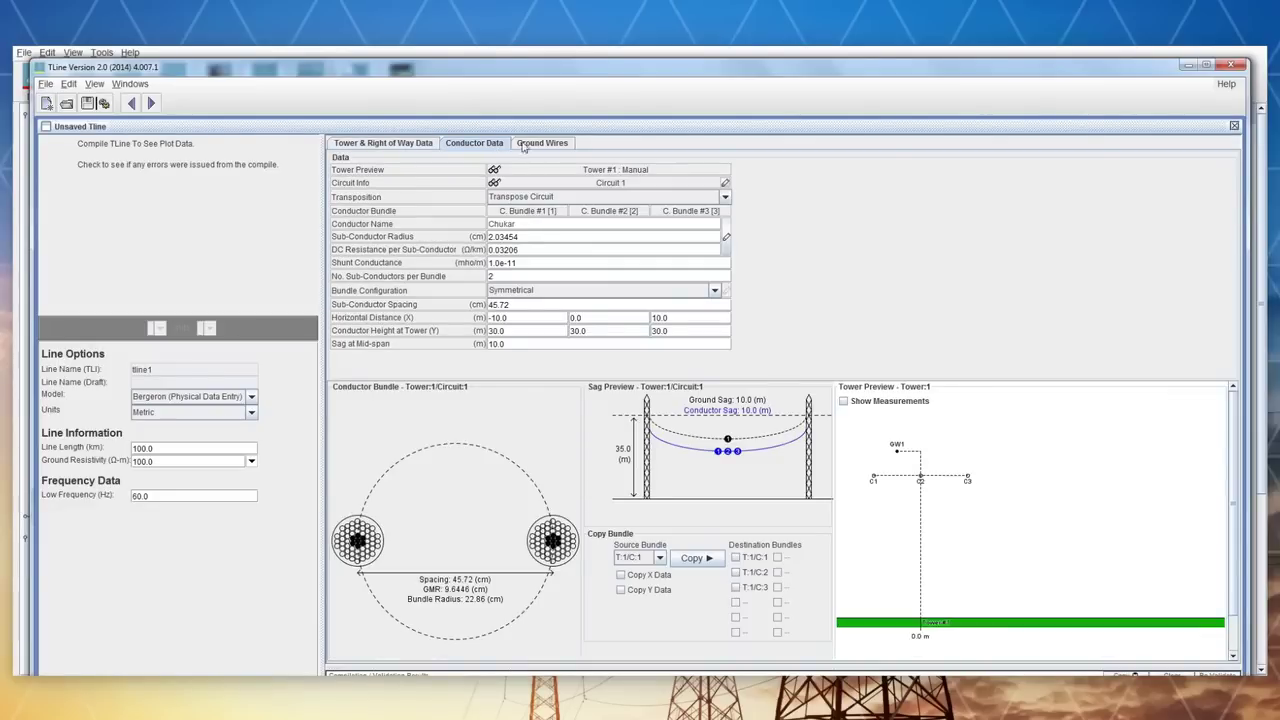
{"action": "left_click", "coordinate": [537, 144]}
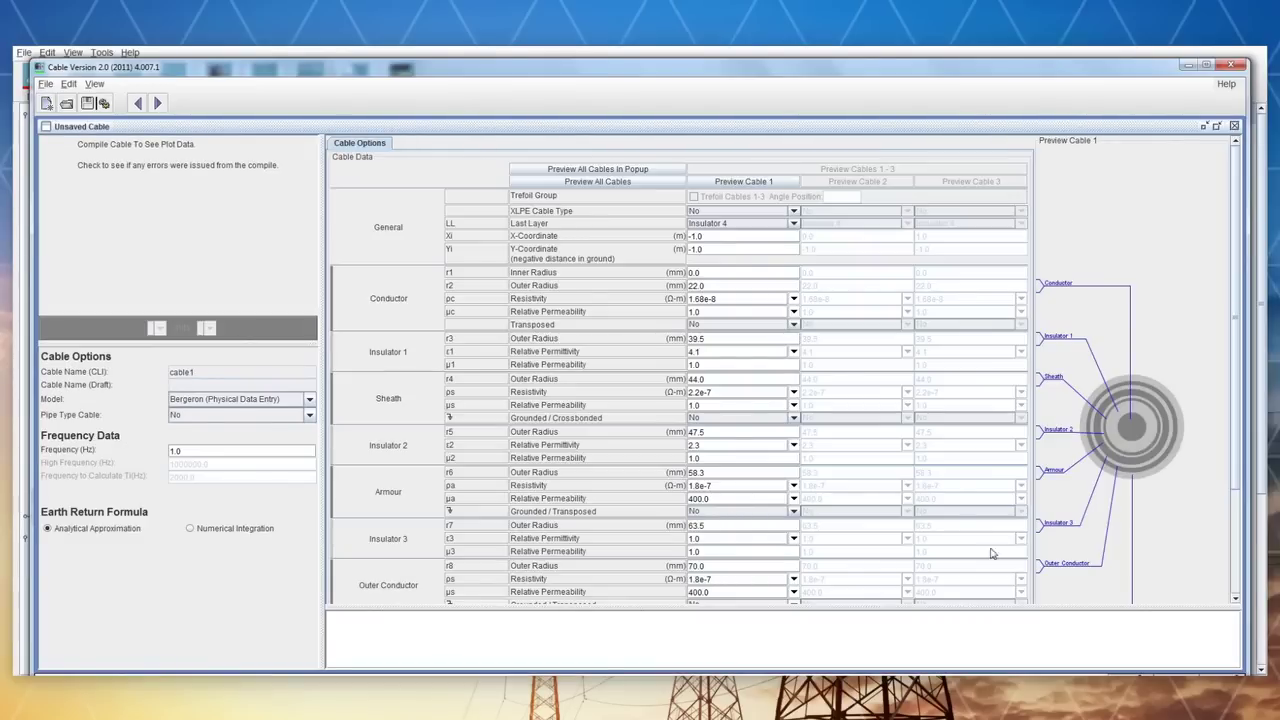
{"action": "scroll", "coordinate": [1225, 485], "scroll_direction": "down", "scroll_amount": 5}
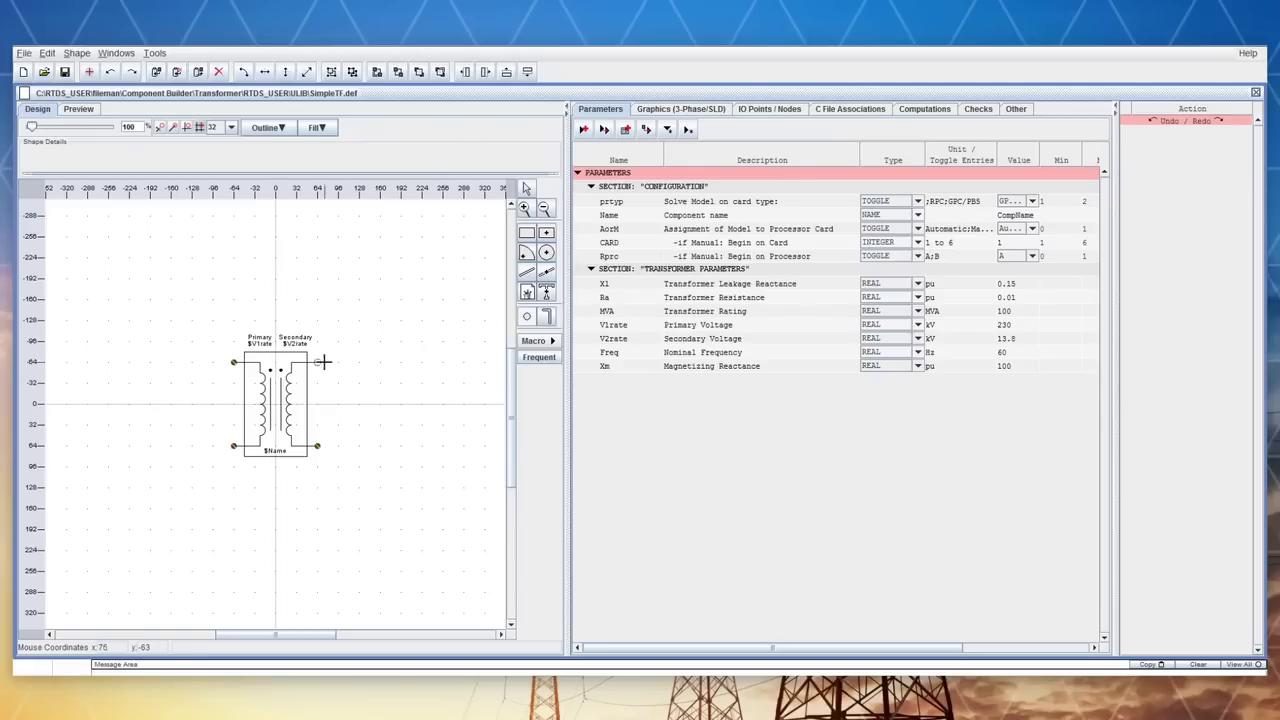
Add a new IO point to the transformer component and set its connection to PSYS NODE.
{"action": "left_click", "coordinate": [323, 357]}
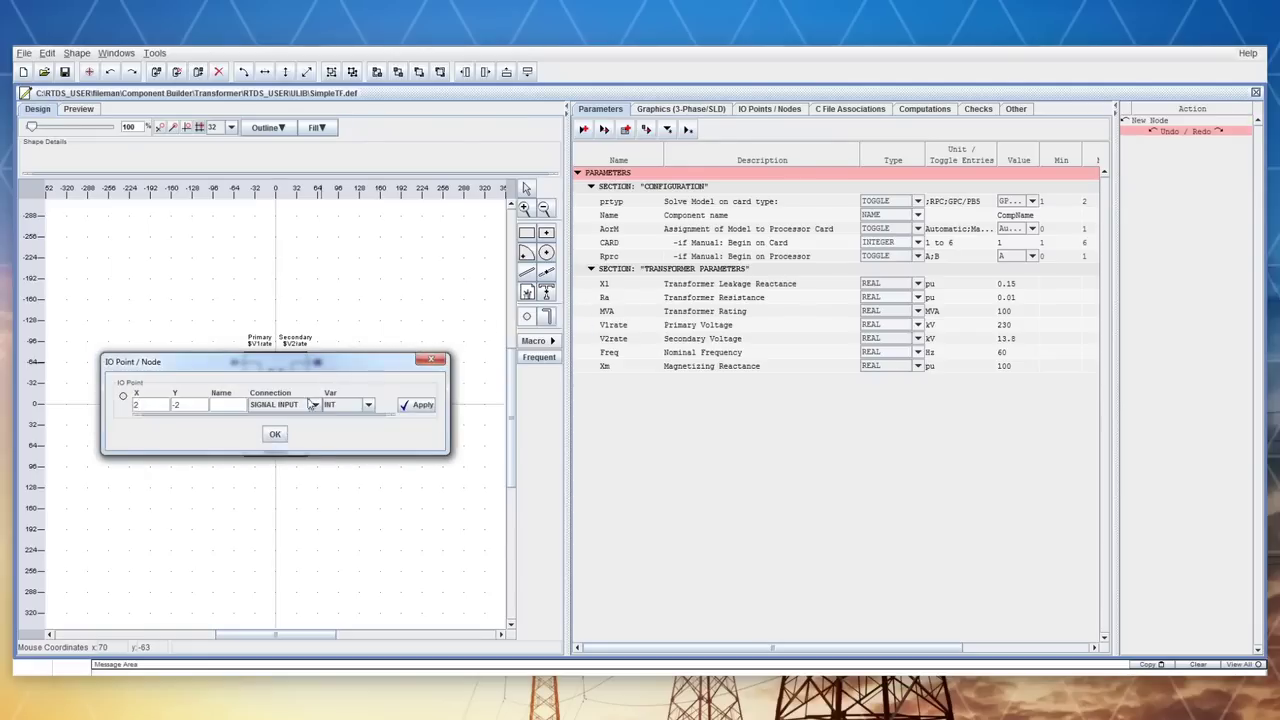
{"action": "left_click", "coordinate": [315, 404]}
{"action": "left_click", "coordinate": [300, 439]}
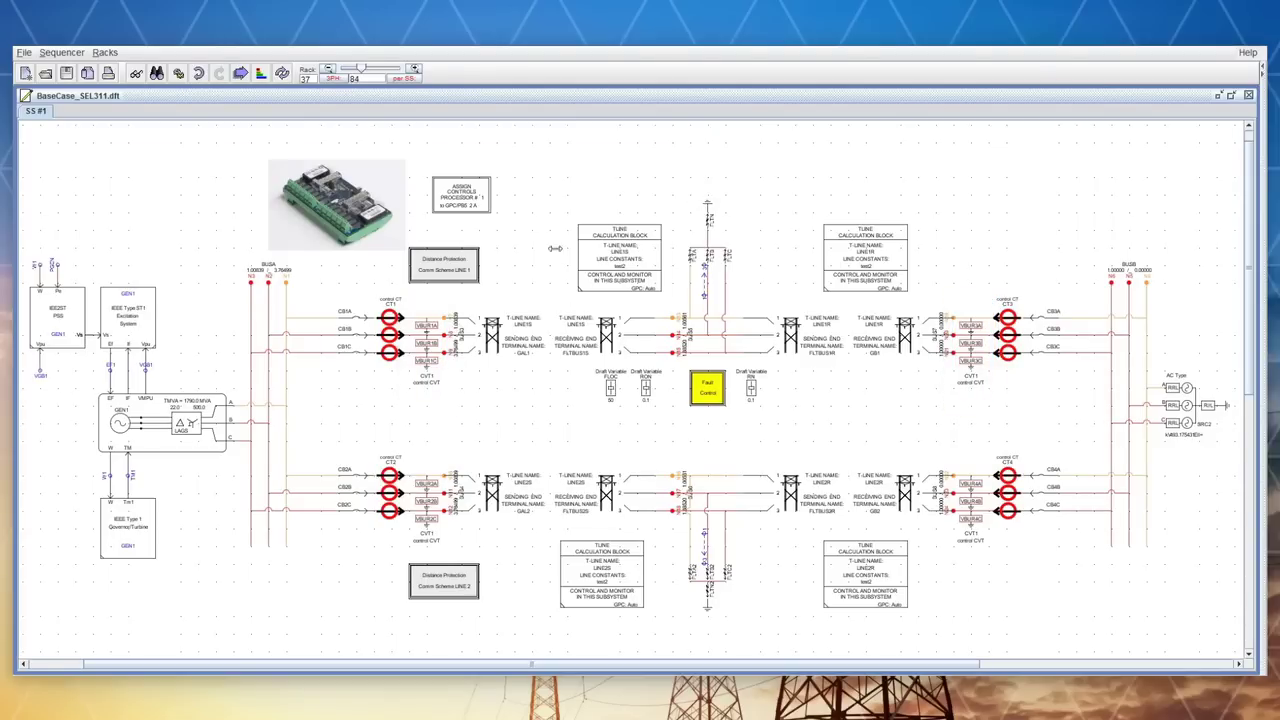
Inspect the LINE 1 distance protection subsystem, then open the Description continued notes.
{"action": "double_click", "coordinate": [443, 265]}
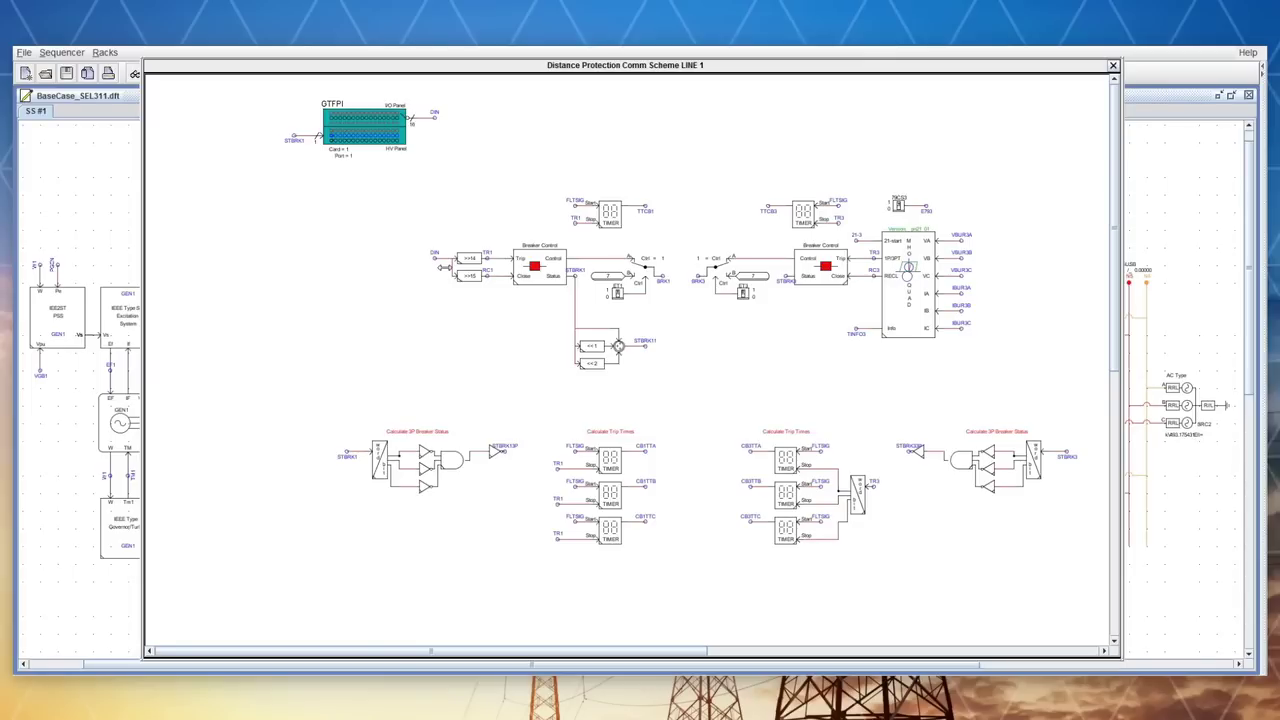
{"action": "left_click", "coordinate": [1113, 65]}
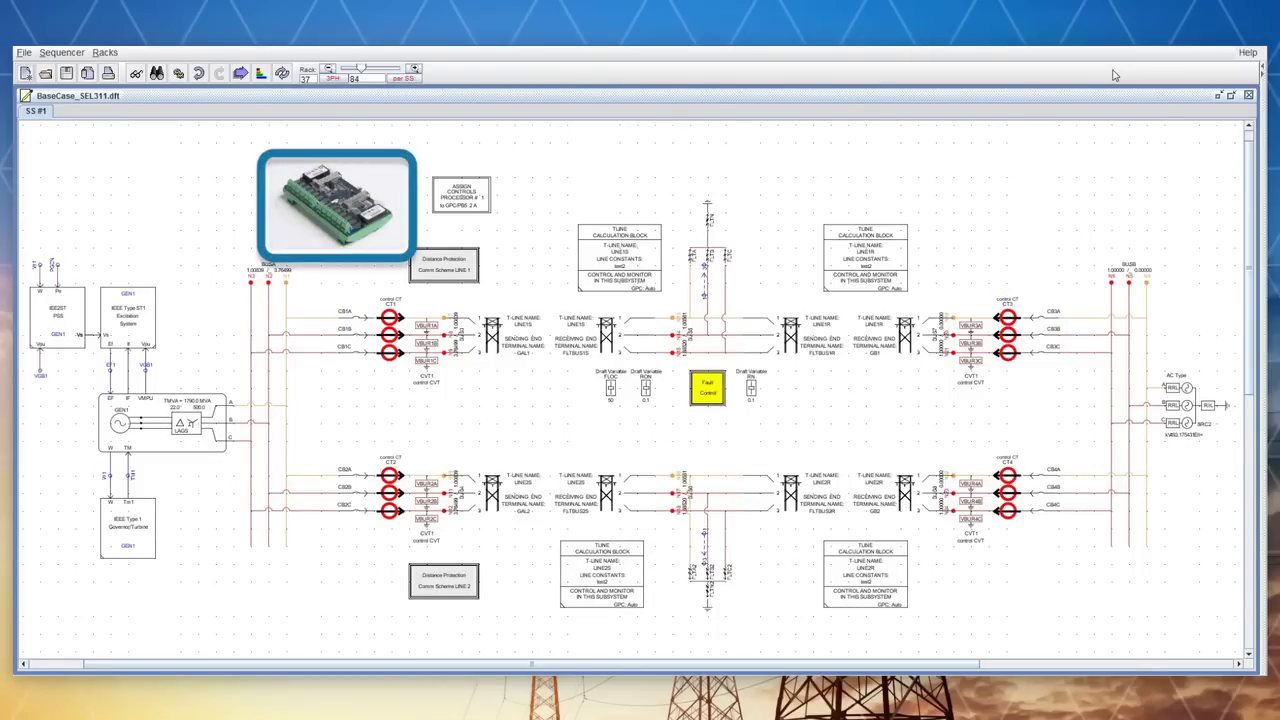
{"action": "left_click", "coordinate": [355, 214]}
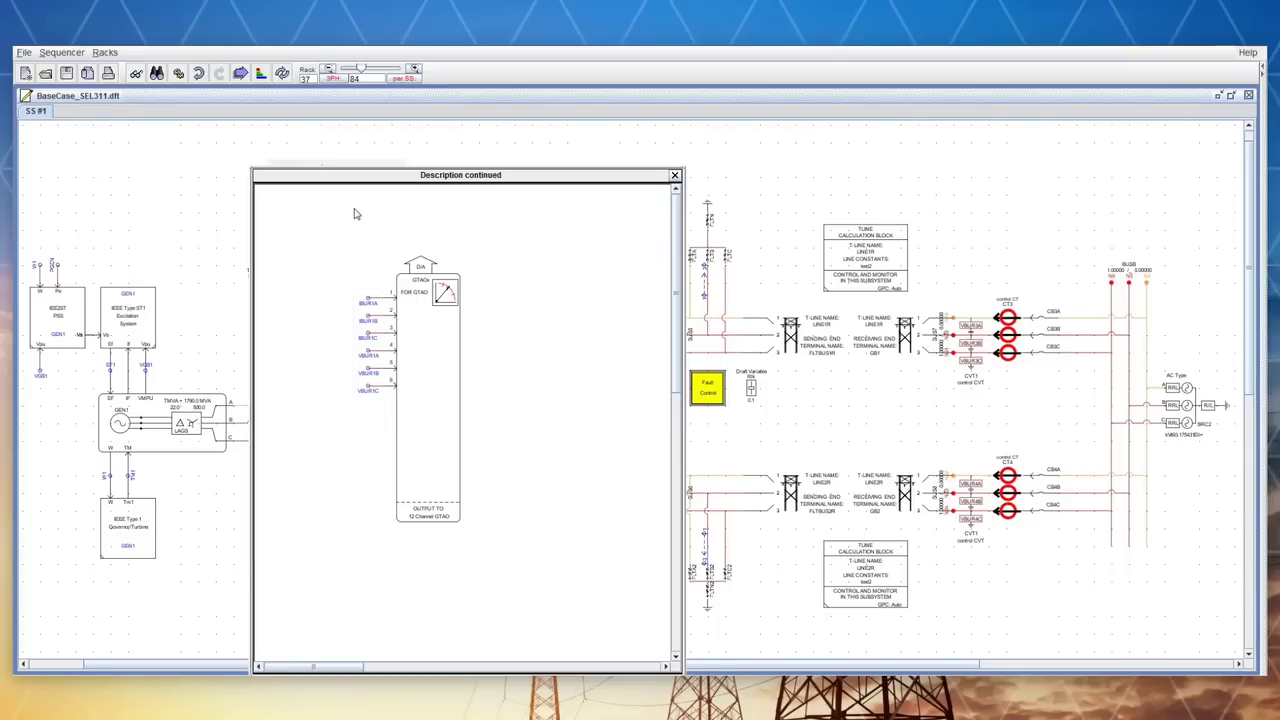
Close the description notes, review the LINE 1 protection subsystem, and compile BaseCase_SEL311.
{"action": "left_click", "coordinate": [674, 175]}
{"action": "double_click", "coordinate": [462, 268]}
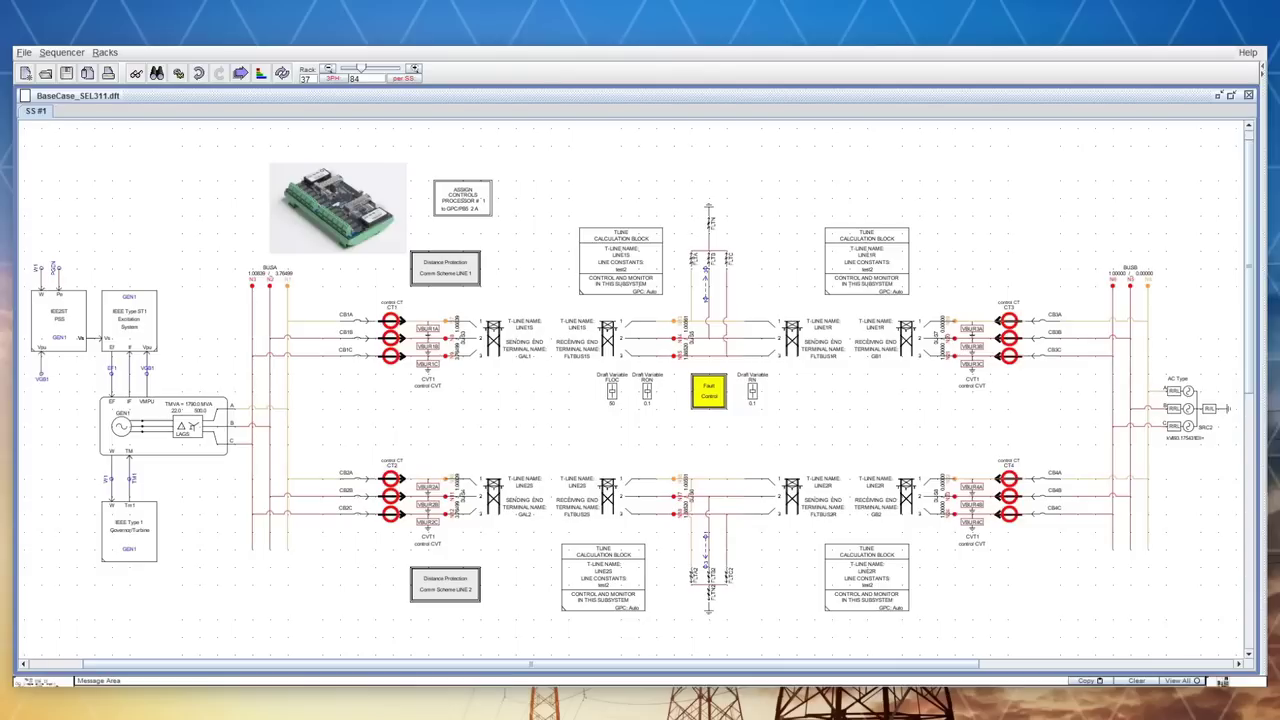
{"action": "left_click", "coordinate": [178, 73]}
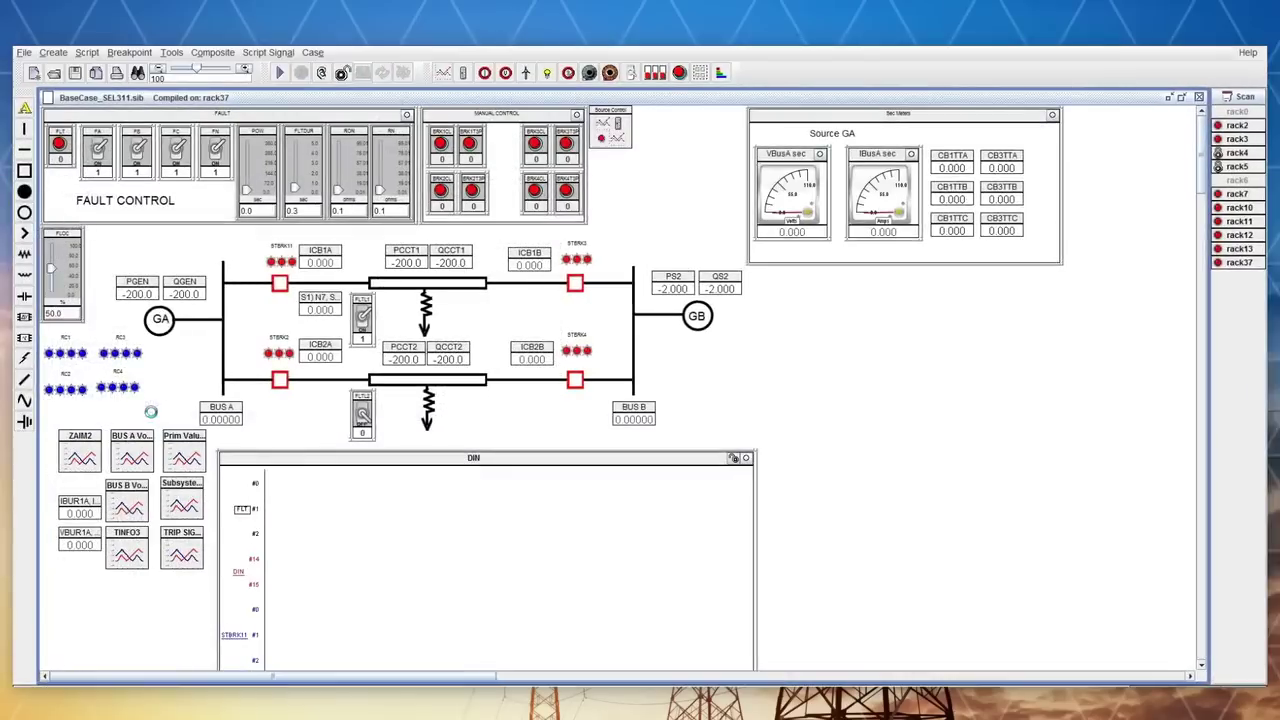
Start the compiled BaseCase_SEL311 simulation running in Runtime.
{"action": "left_click", "coordinate": [279, 73]}
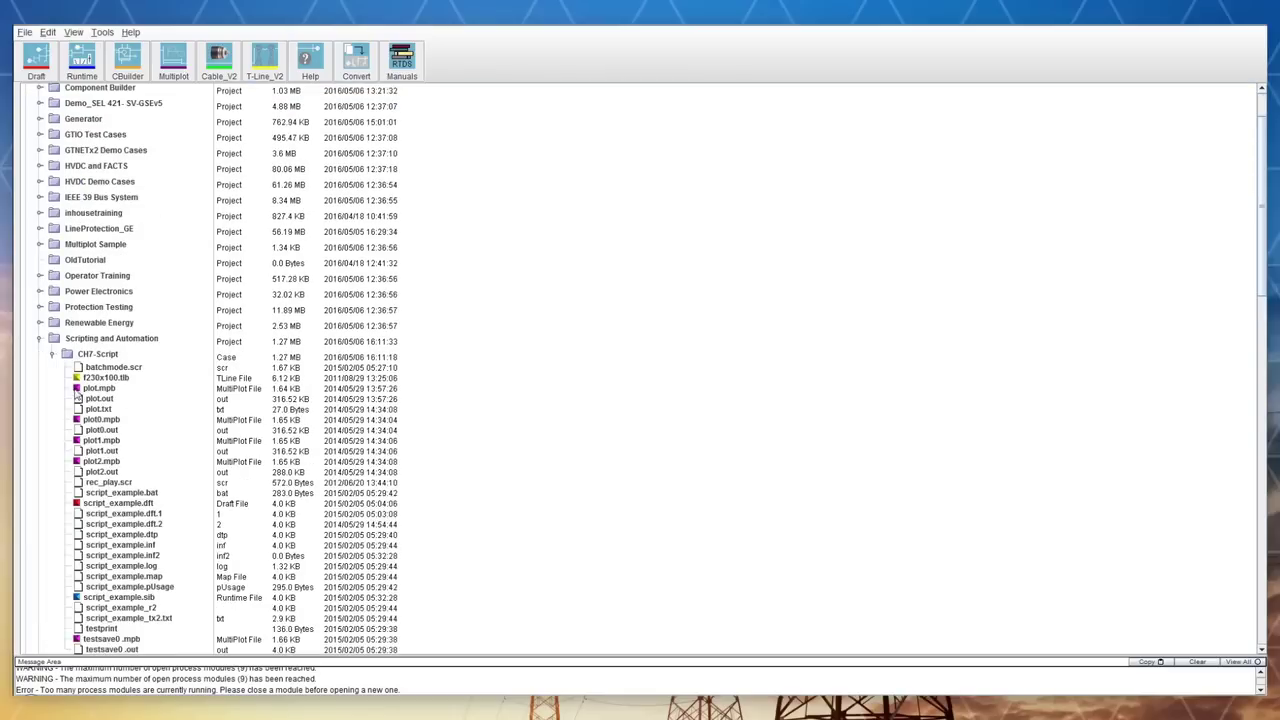
Open batchmode.scr with Notepad++ from the file manager and scroll down the script.
{"action": "right_click", "coordinate": [103, 370]}
{"action": "left_click", "coordinate": [129, 424]}
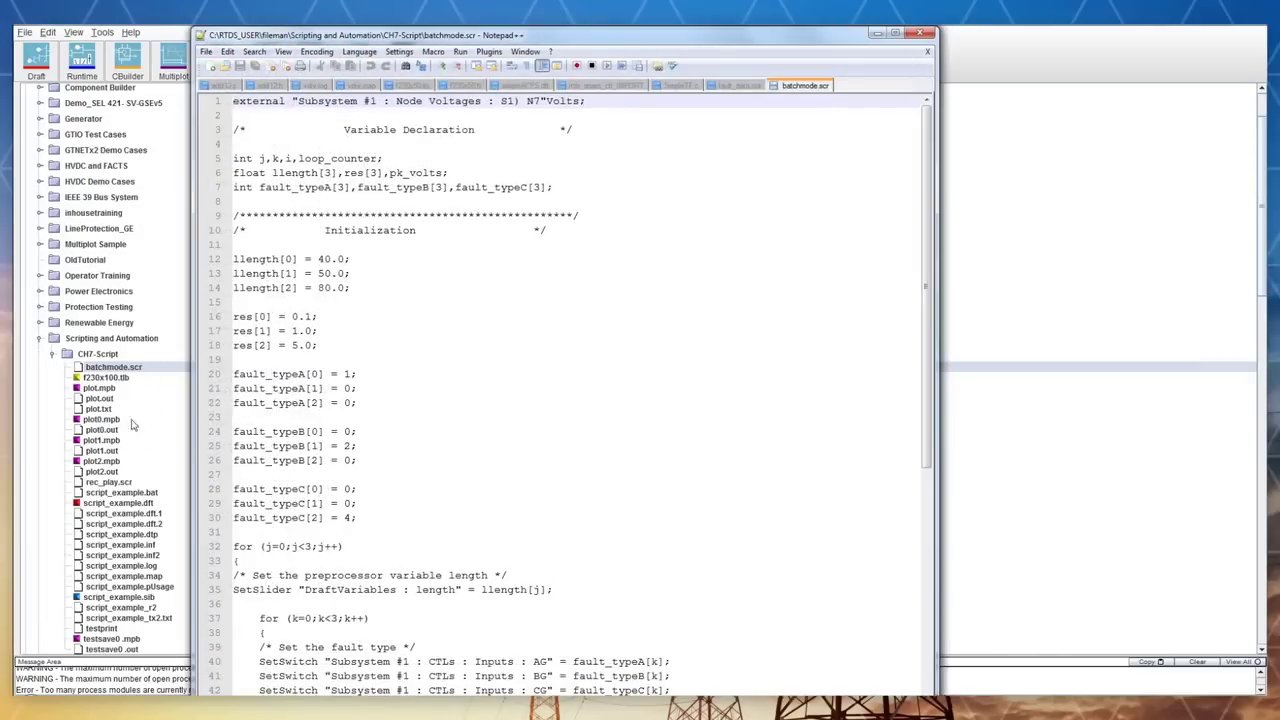
{"action": "left_click_drag", "start_coordinate": [925, 268], "coordinate": [937, 495]}
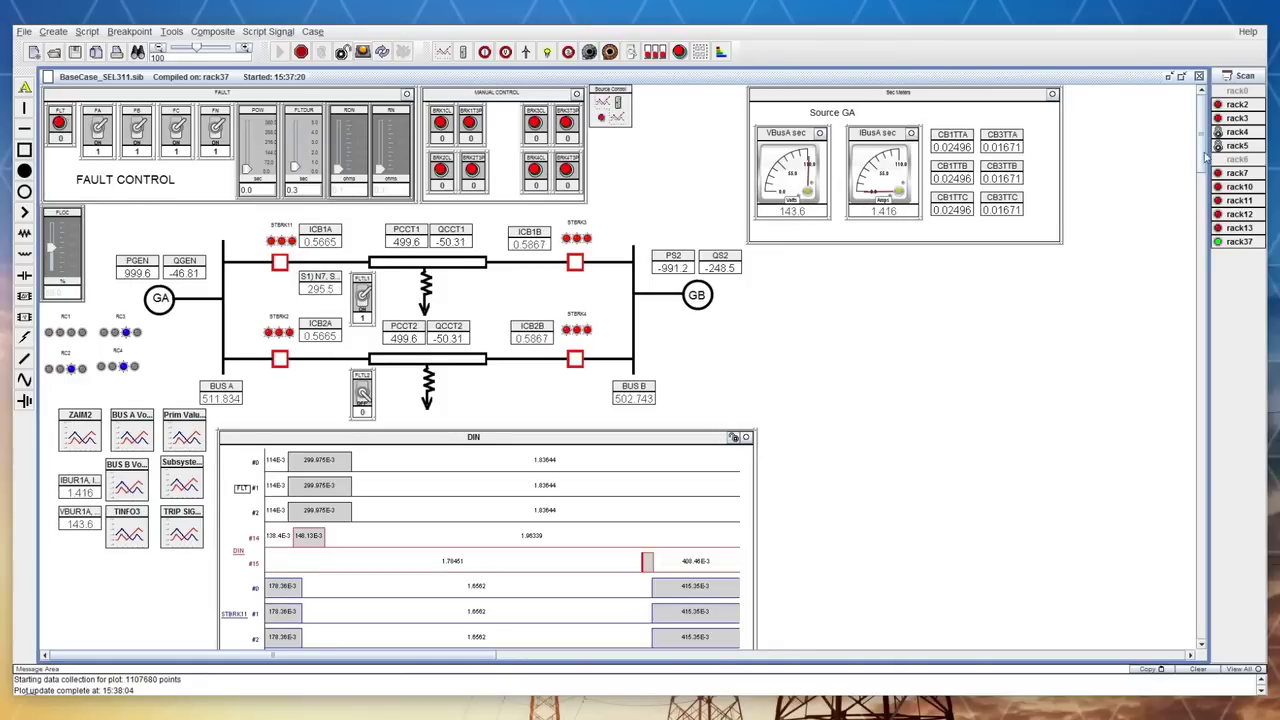
Scroll to the DIN fault-event plot and open the BUS A Voltages Currents plot.
{"action": "left_click_drag", "start_coordinate": [1205, 156], "coordinate": [1205, 200]}
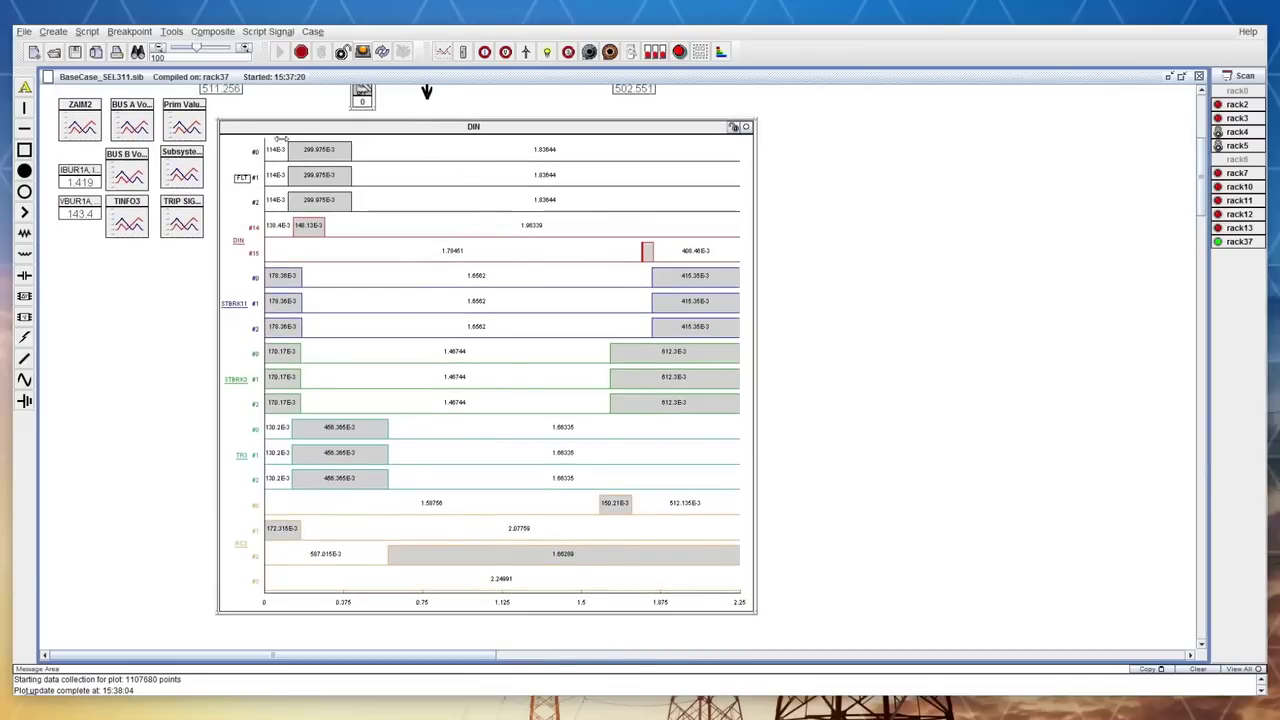
{"action": "double_click", "coordinate": [131, 112]}
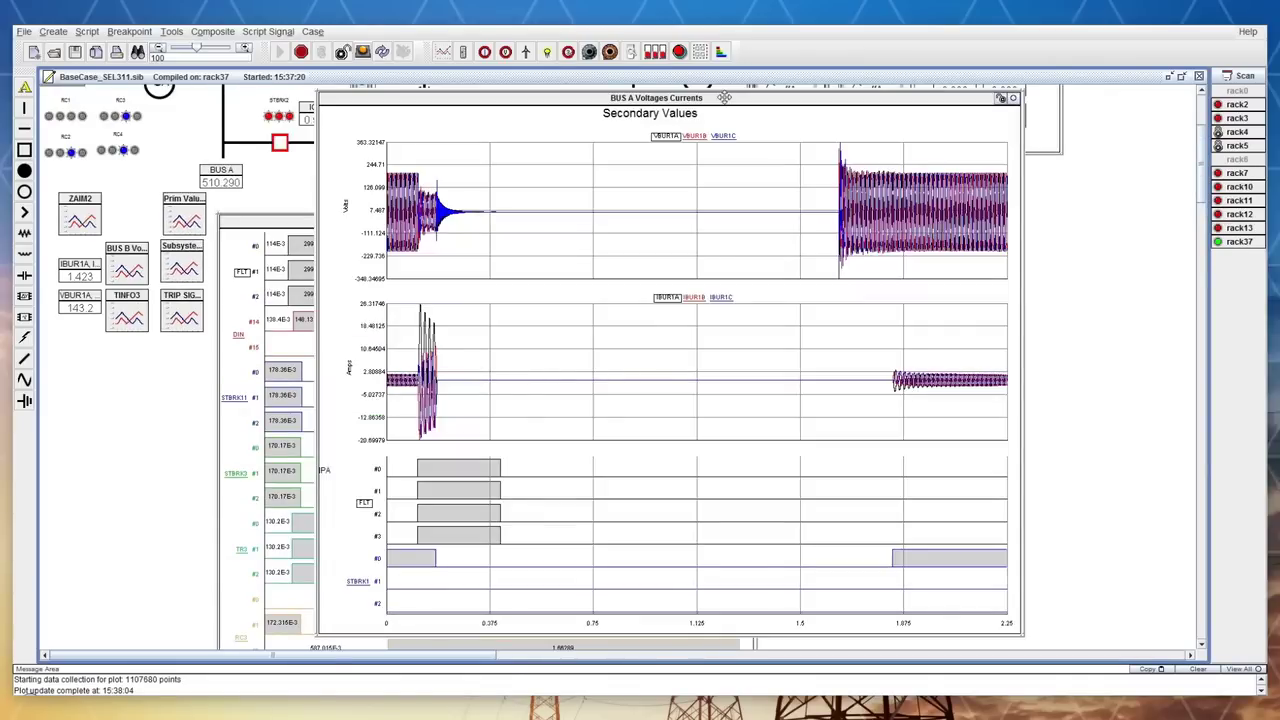